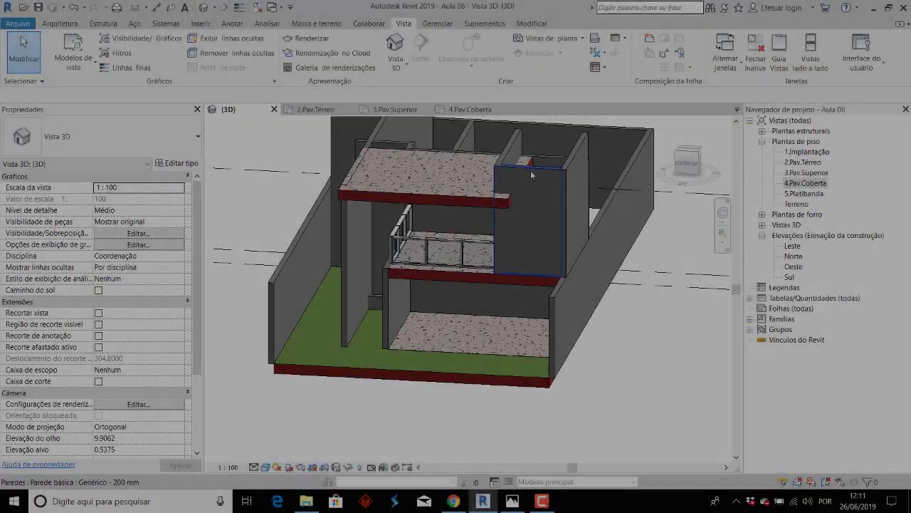
Select the upper-floor (3.Pav.Superior) wall and orbit the 3D view to see it better.
left_click(530, 170)
middle_click_drag(538, 200, 587, 276, "shift")
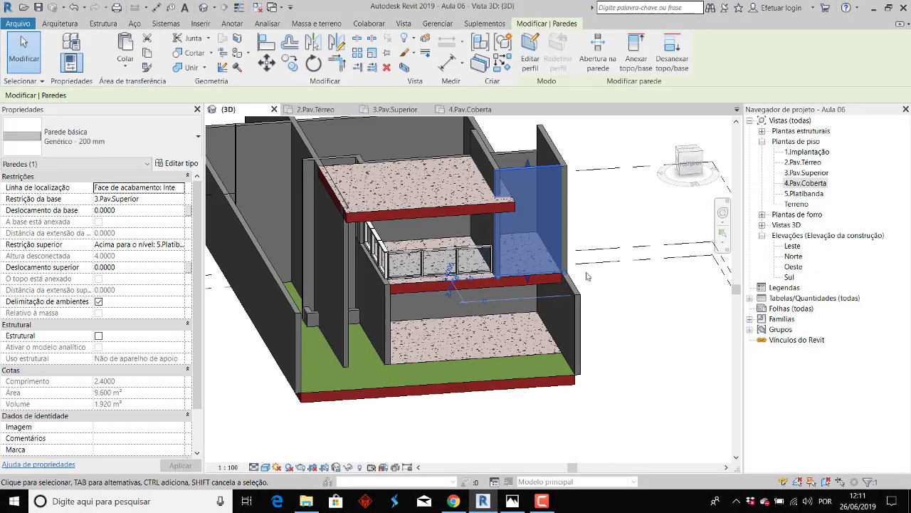
Duplicate Genérico - 200 mm as the wall type 'Parede Bege' and open its Estrutura layers.
left_click(178, 164)
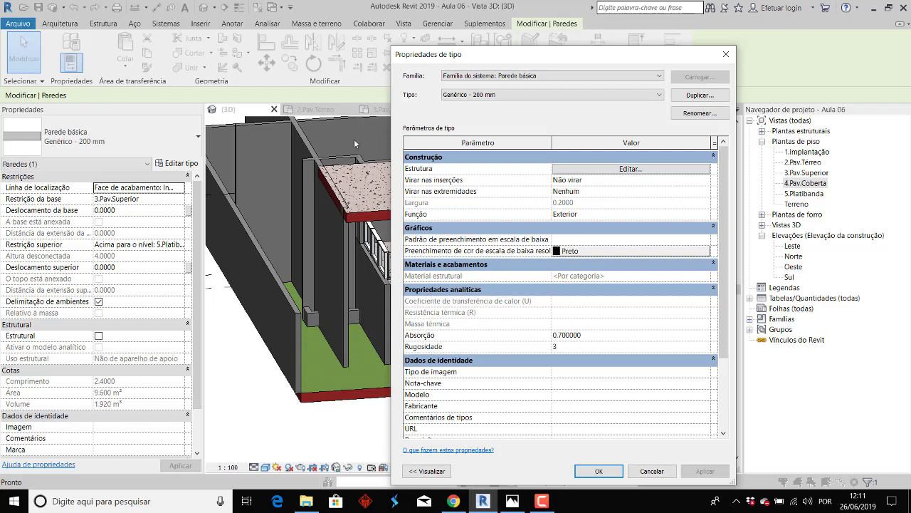
left_click(702, 97)
type("Pa")
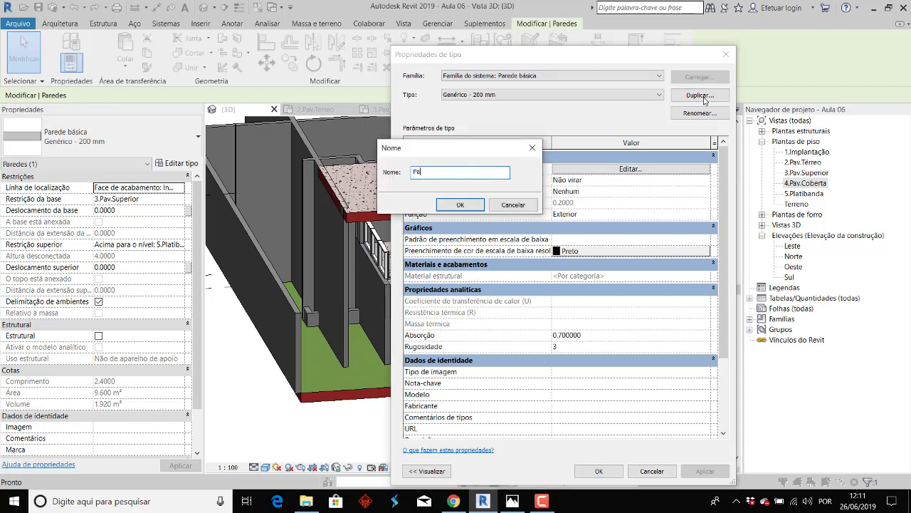
type("rede Bege")
key("Return")
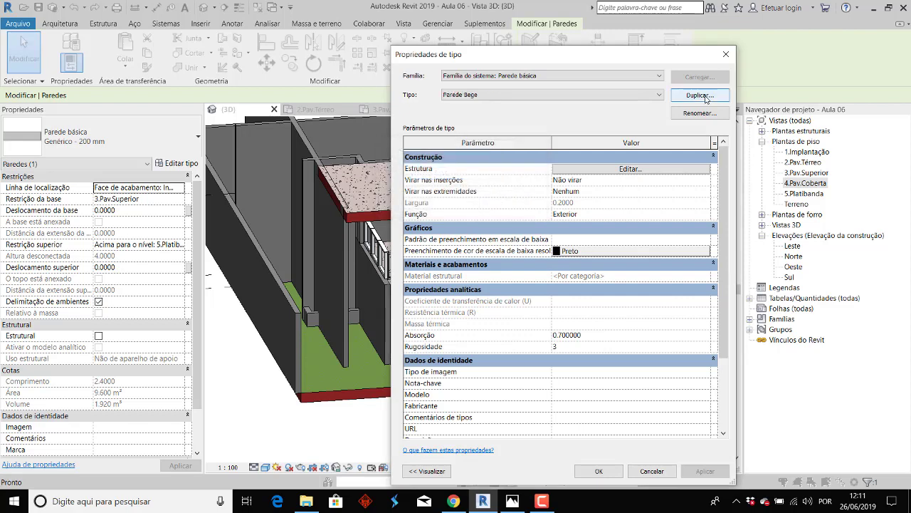
left_click(680, 168)
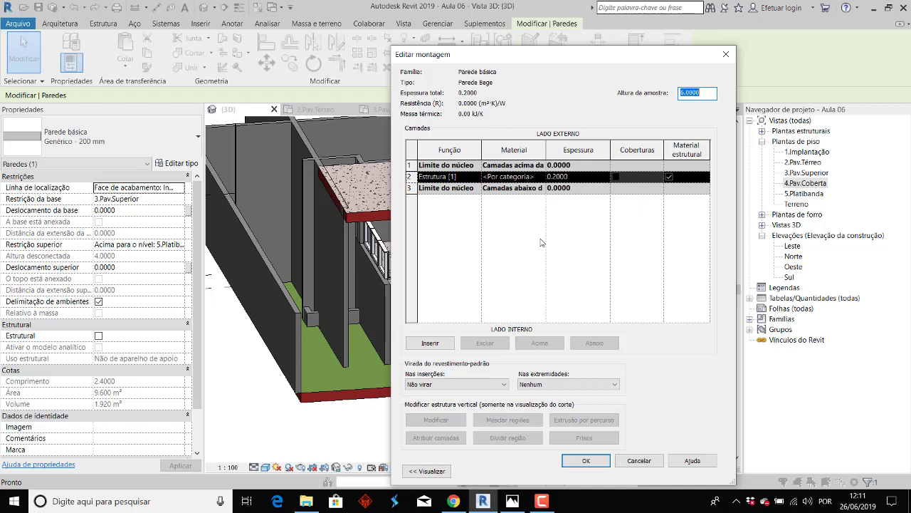
Create a new blank material for the structure layer in the Material Browser.
left_click(542, 178)
left_click(542, 177)
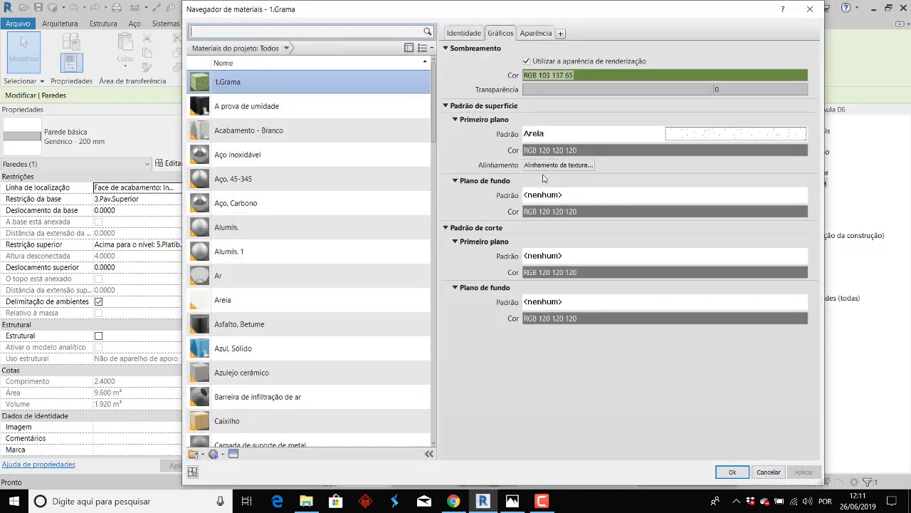
left_click(214, 453)
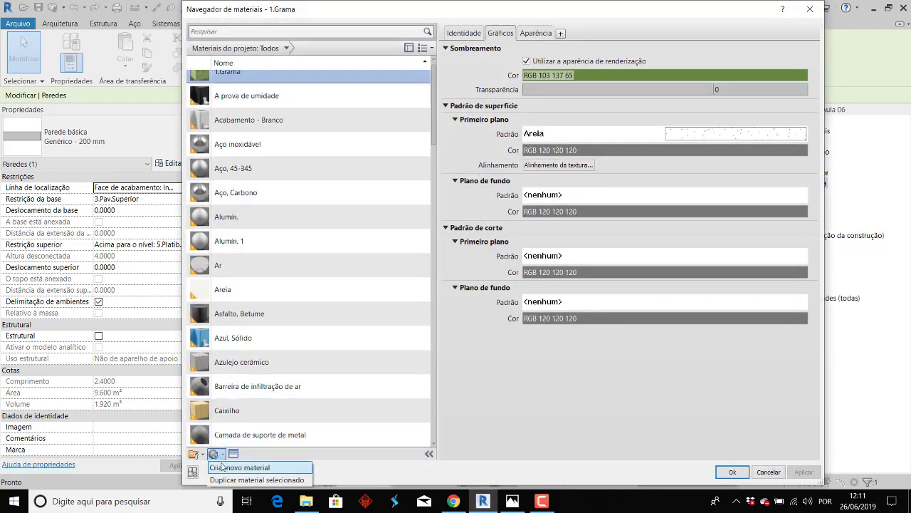
left_click(225, 468)
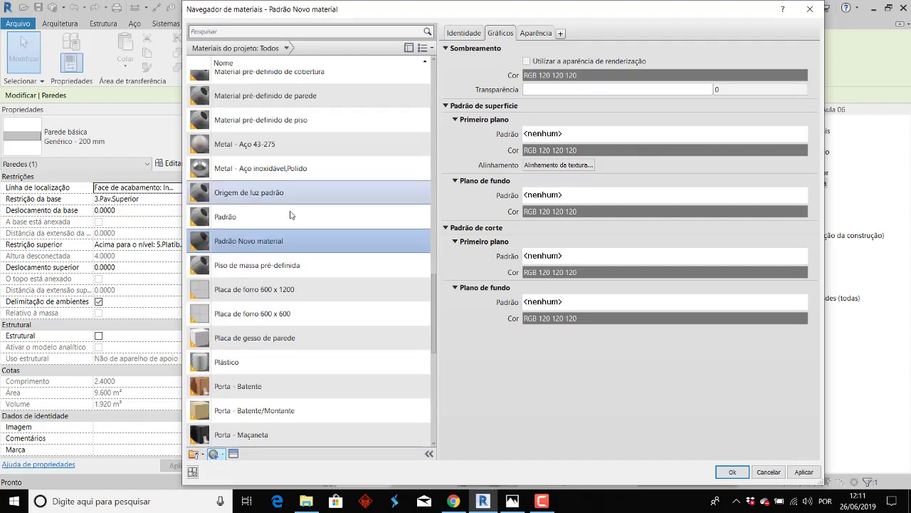
Rename the new material to '2.Bege'.
right_click(274, 244)
left_click(302, 274)
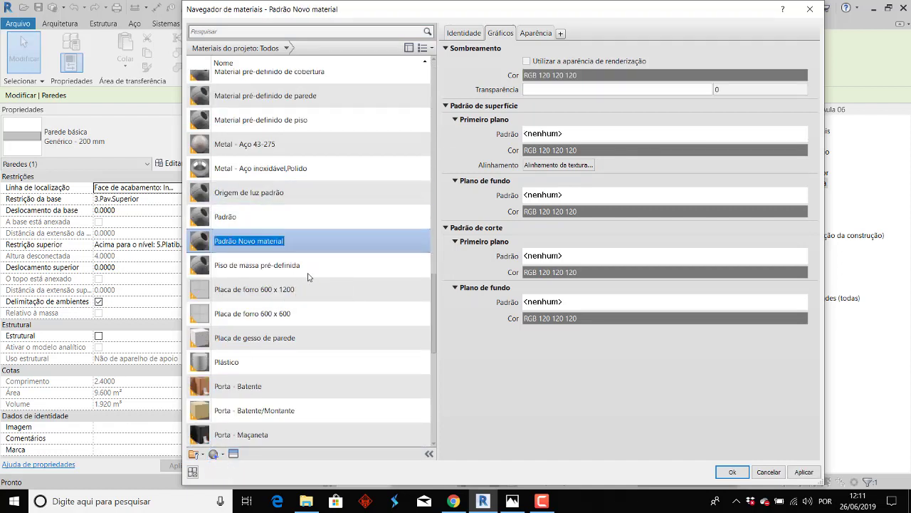
type("2.Bege")
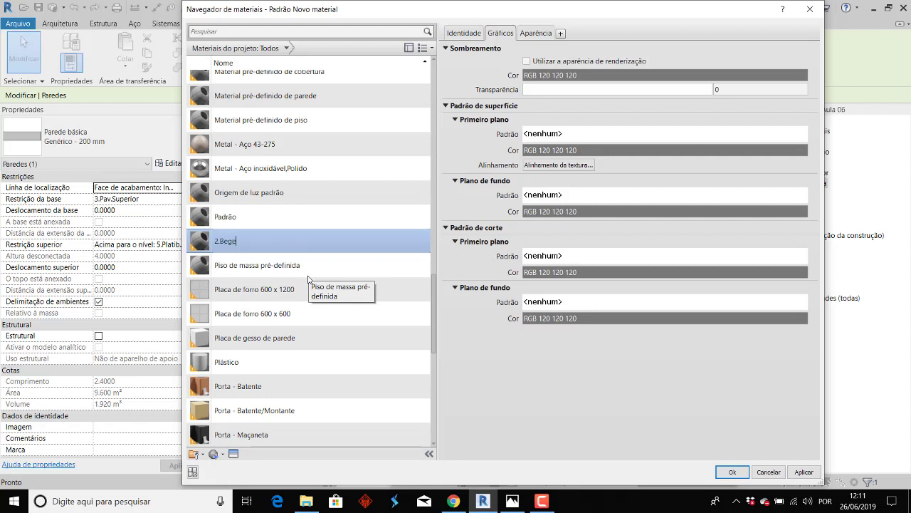
key("Return")
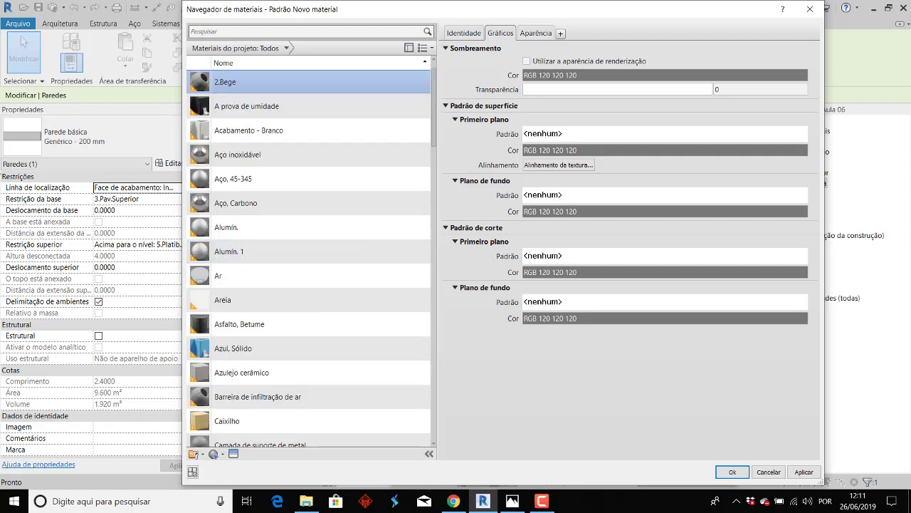
scroll(198, 117, "up", 1)
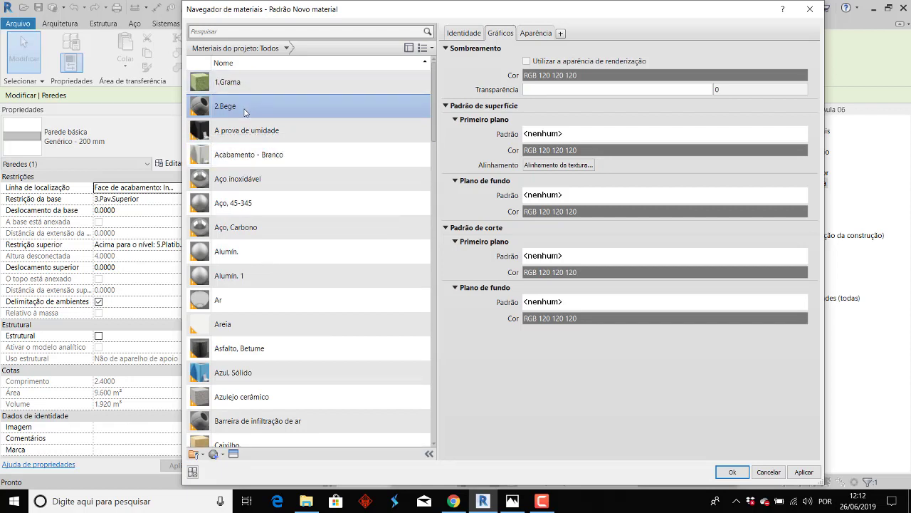
Open the Navegador de recursos from the 2.Bege material's Aparência tab.
left_click(535, 33)
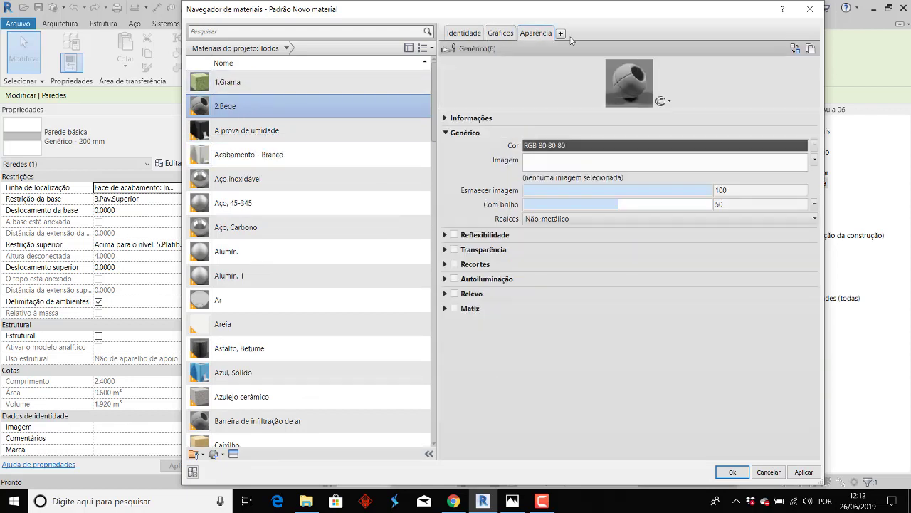
left_click(796, 49)
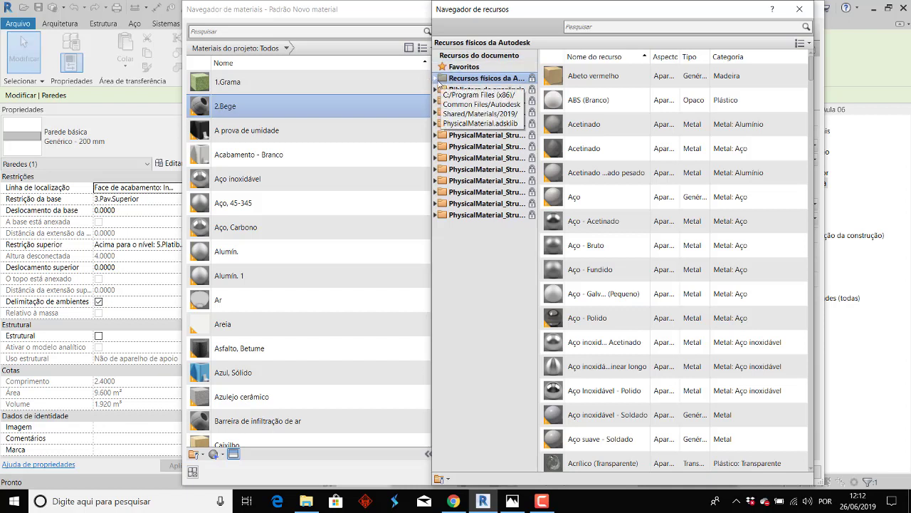
Browse the Autodesk physical resources Pintura, Piso and Pintura de parede categories.
left_click(435, 82)
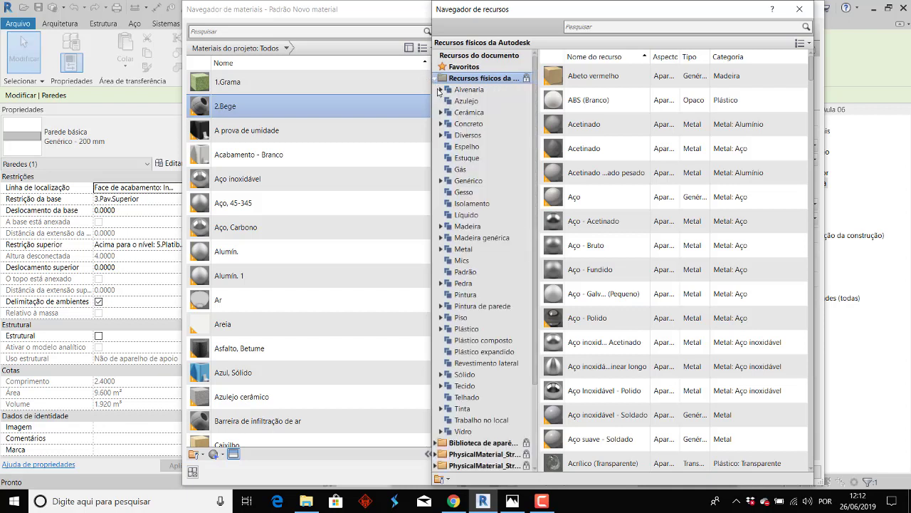
left_click(463, 295)
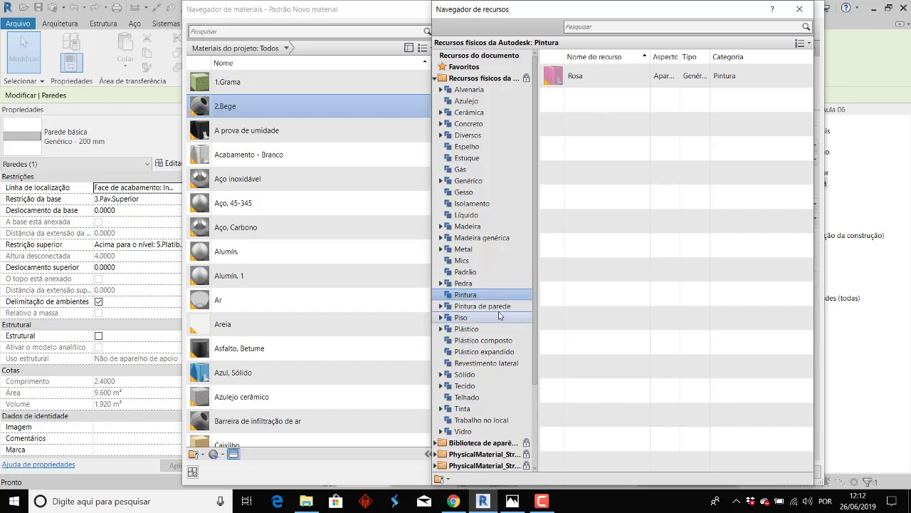
left_click(503, 313)
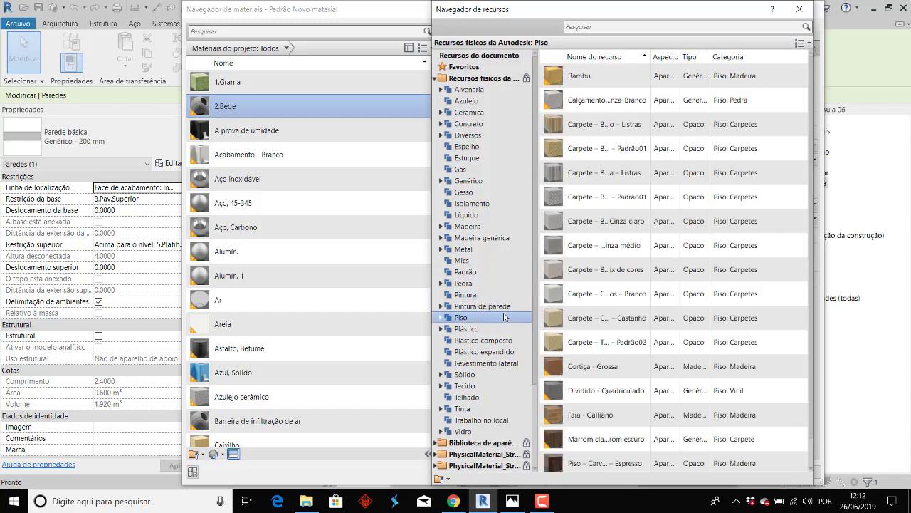
left_click(504, 307)
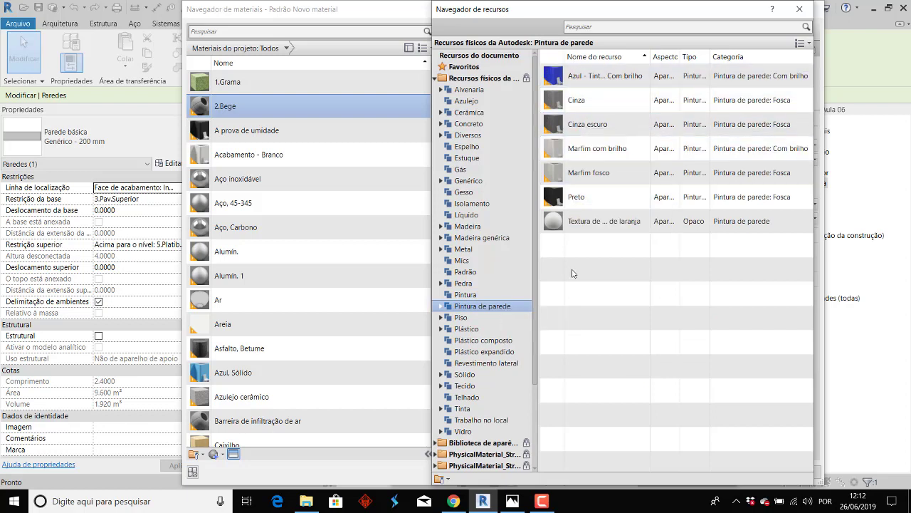
left_click(436, 78)
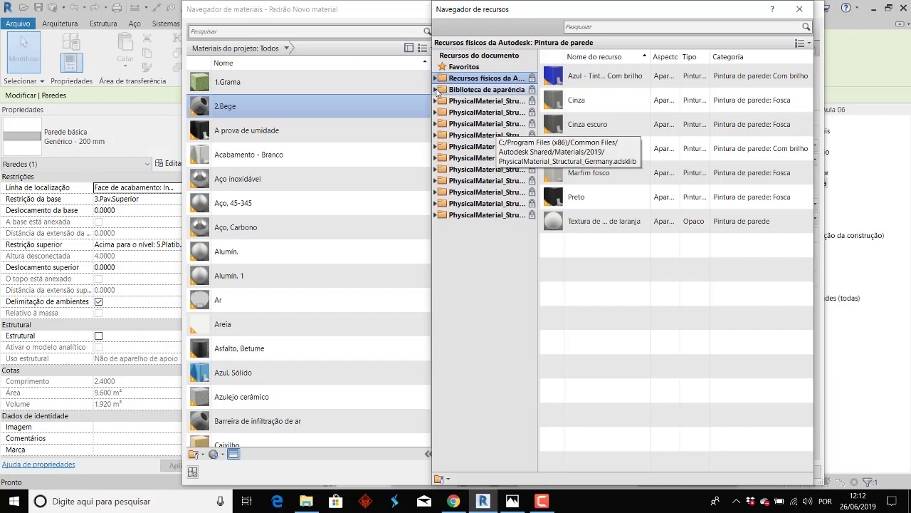
Apply the Bege wall paint from Biblioteca de aparência > Pintura de parede to 2.Bege.
left_click(436, 90)
left_click(505, 265)
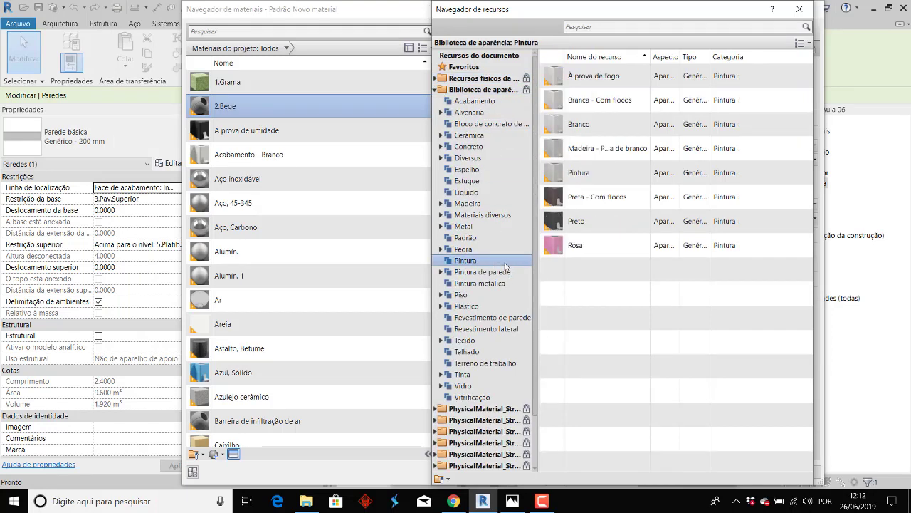
left_click(506, 273)
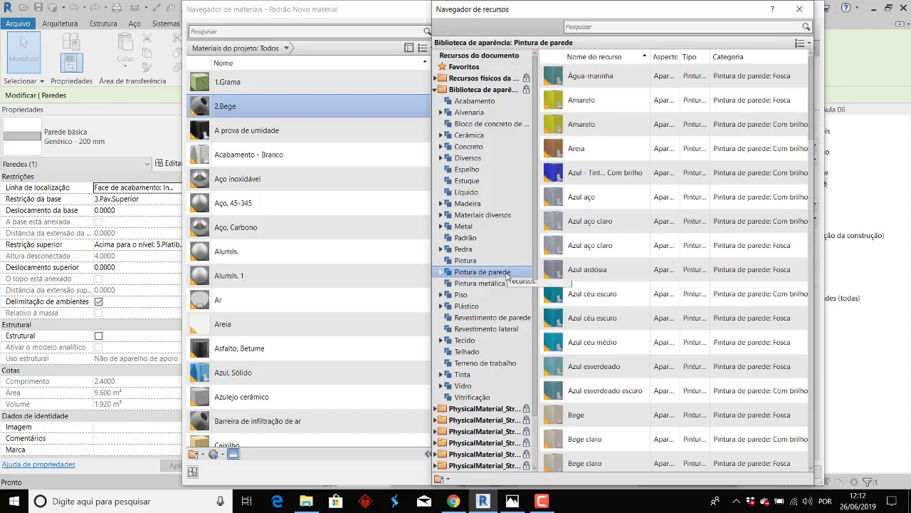
mouse_move(562, 269)
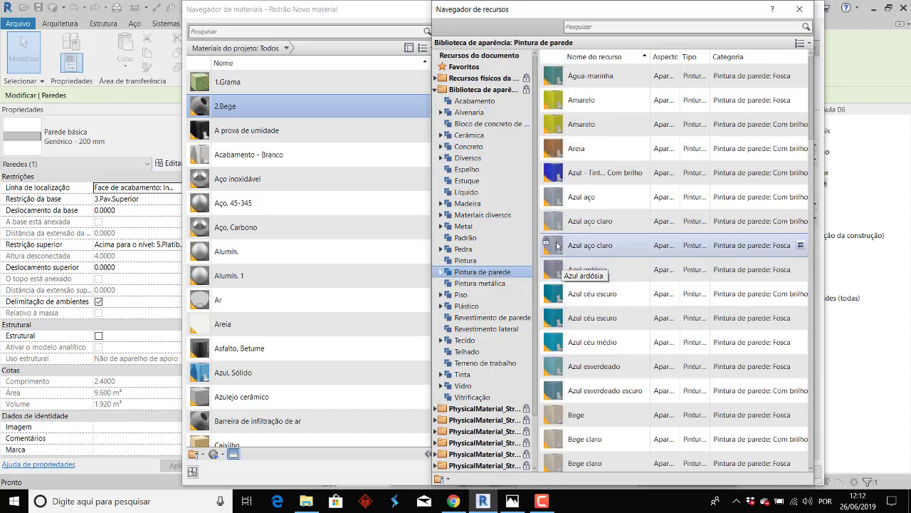
scroll(593, 231, "down", 1)
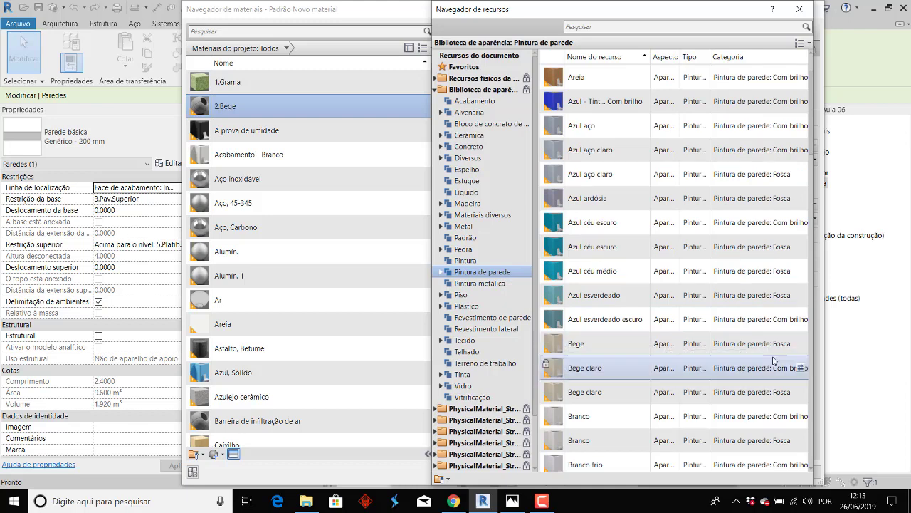
left_click(800, 344)
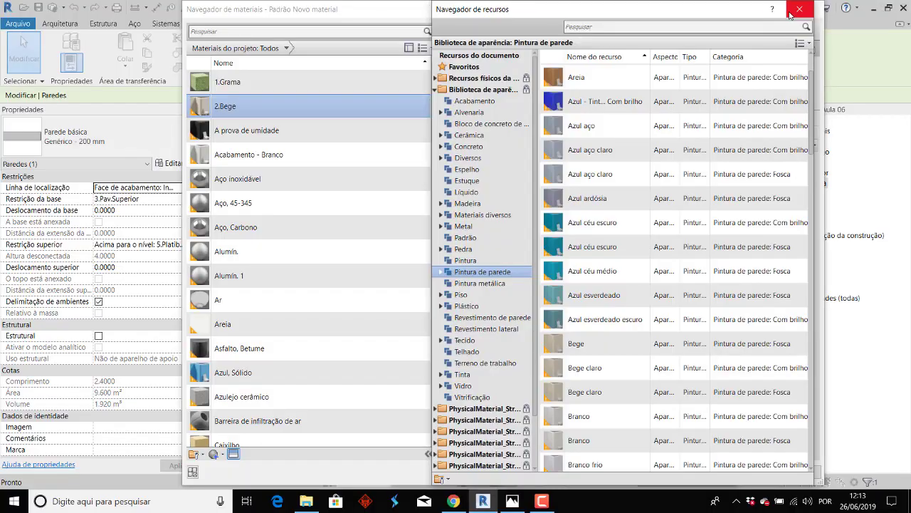
Close the asset browser and make 2.Bege's shading use its beige render appearance.
left_click(799, 10)
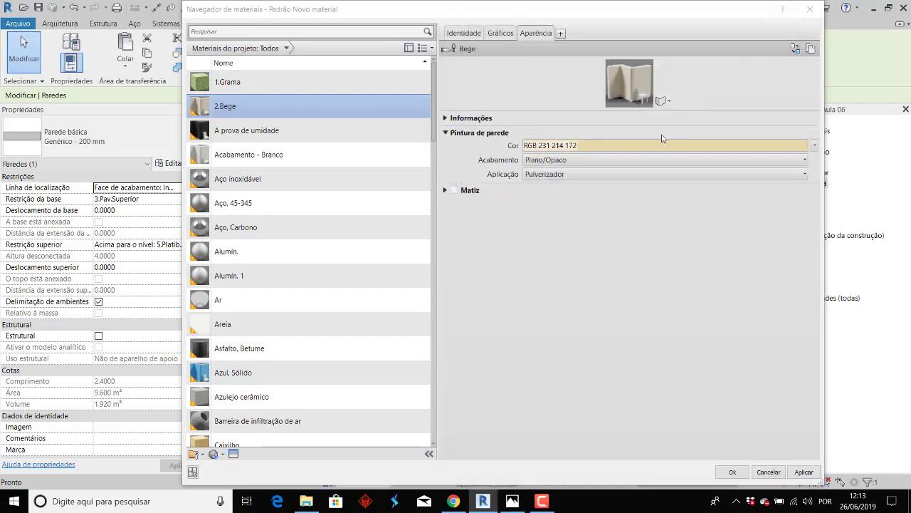
left_click(501, 34)
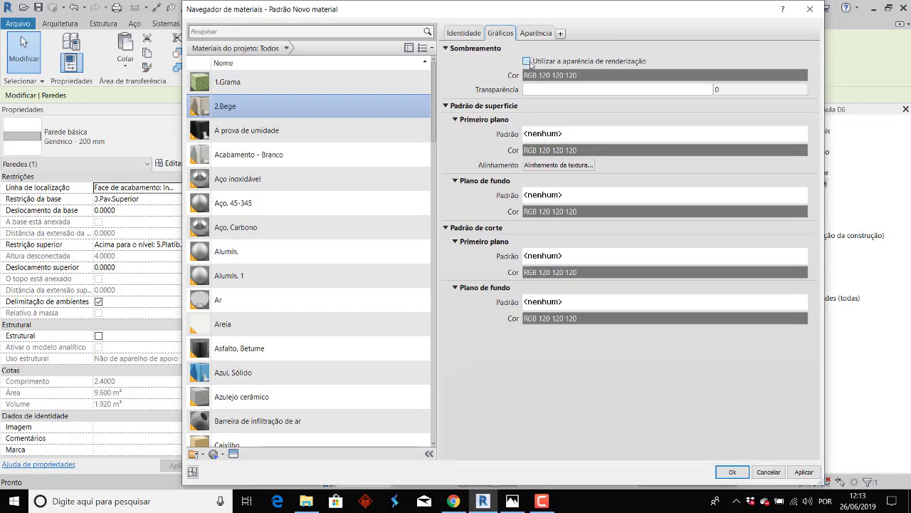
left_click(527, 62)
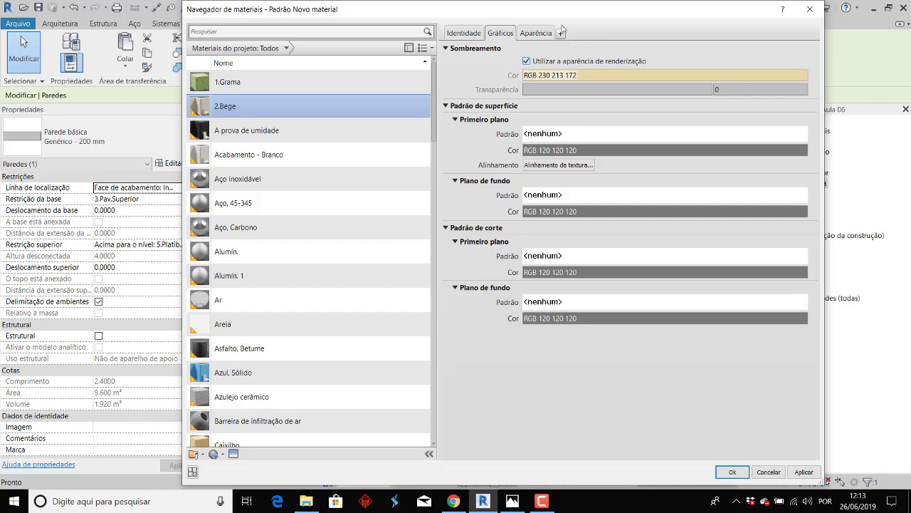
left_click_drag(566, 12, 566, 11)
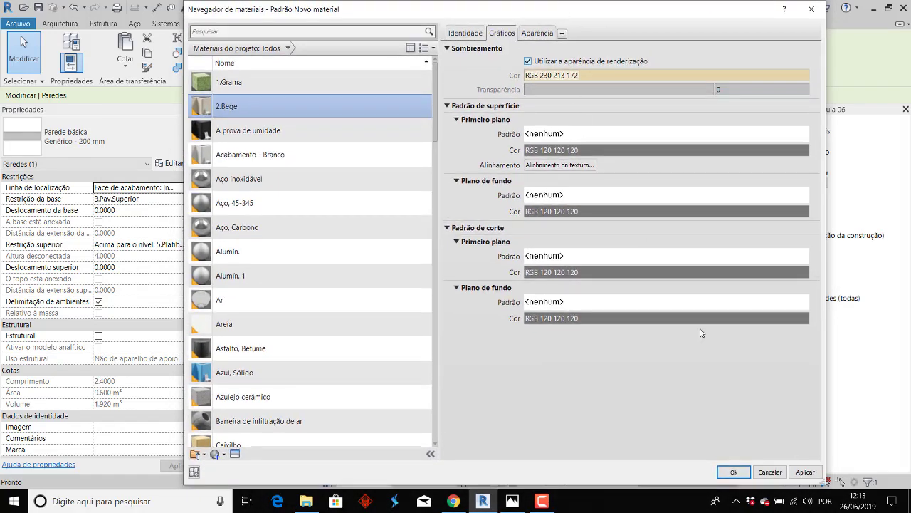
Apply 2.Bege and confirm the Material Browser, Edit Assembly and Type Properties dialogs.
left_click(805, 471)
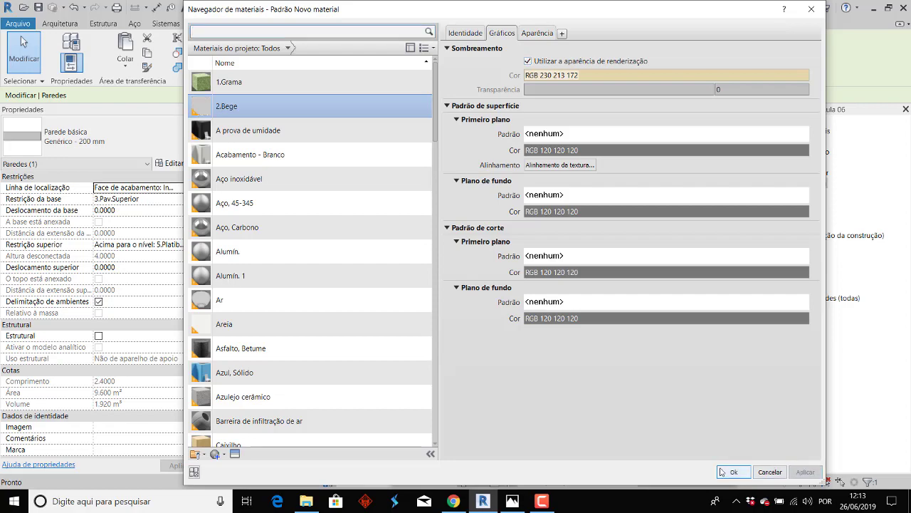
left_click(722, 471)
left_click(601, 463)
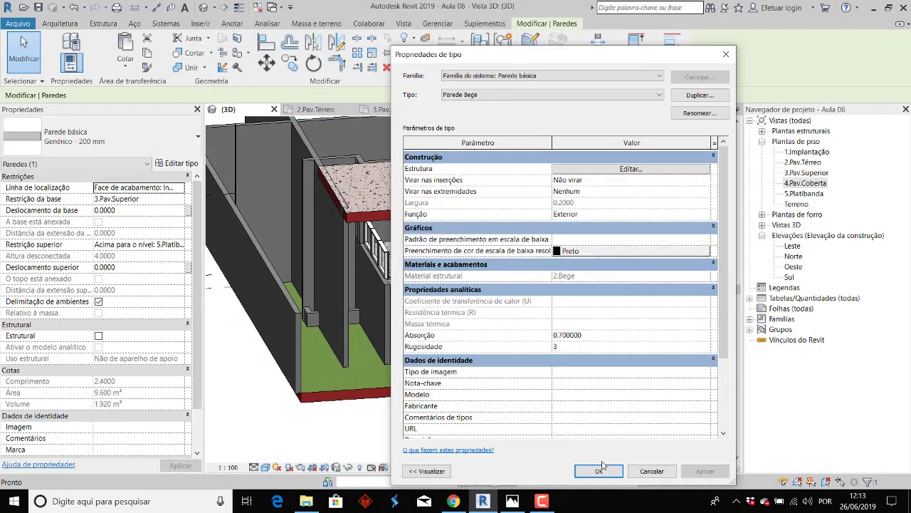
left_click(602, 466)
left_click(650, 330)
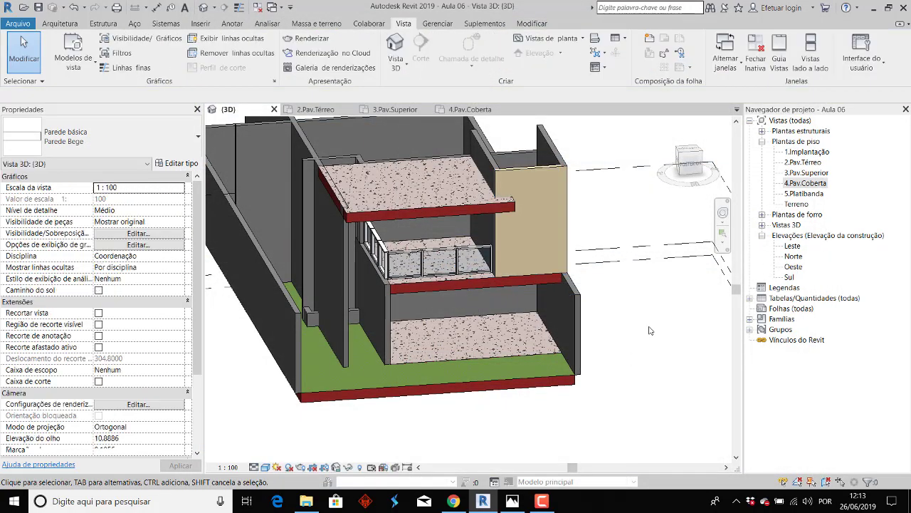
Orbit to an oblique view and select the narrow wall beside the beige wall.
mouse_move(677, 274)
middle_mouse_down("shift")
mouse_move(543, 301)
mouse_move(657, 285)
mouse_move(618, 261)
middle_mouse_up("shift")
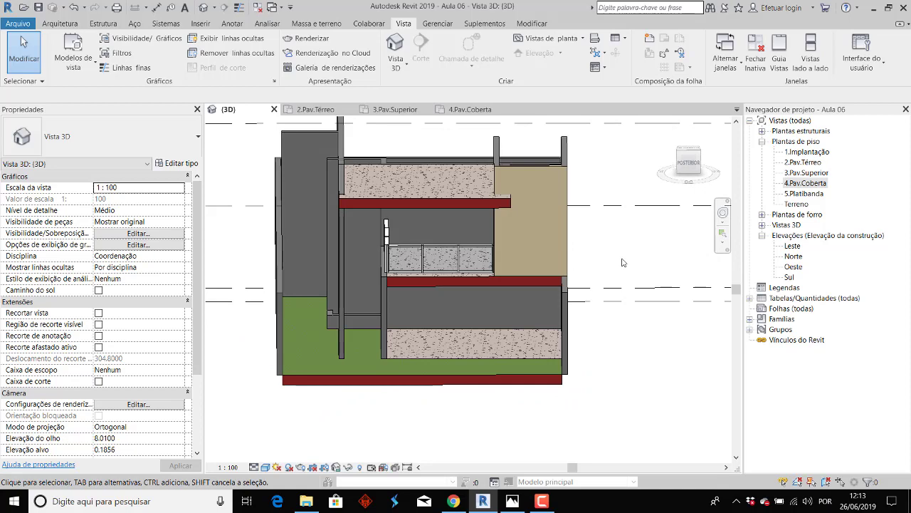
middle_click_drag(622, 263, 459, 137, "shift")
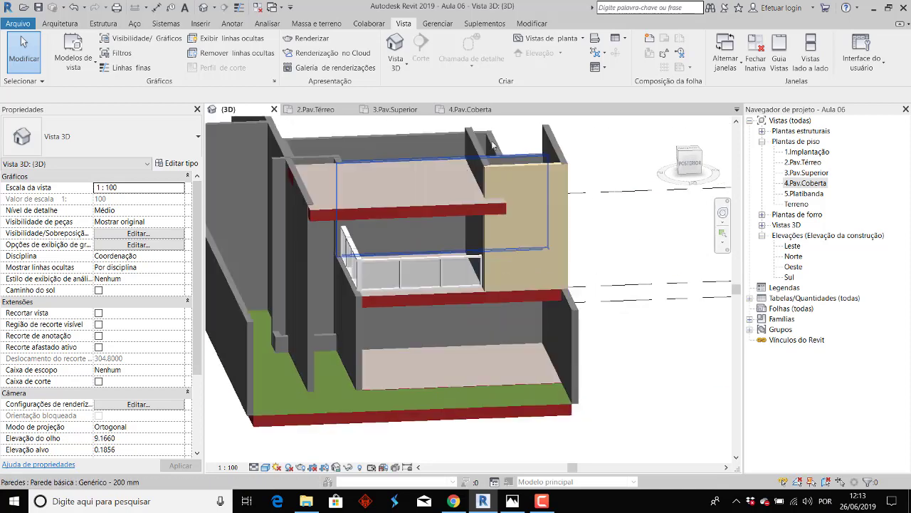
scroll(459, 137, "up", 2)
left_click(459, 138)
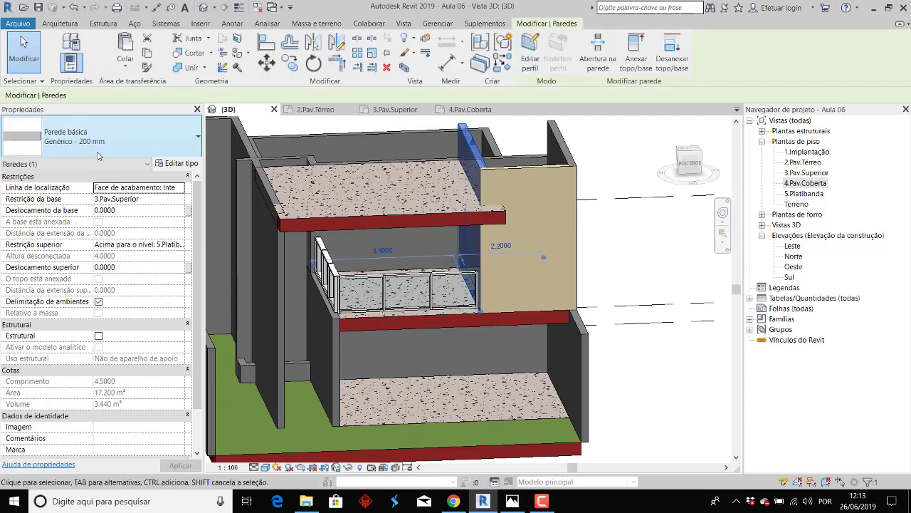
Switch the selected narrow wall to Parede básica: Parede Bege in the type selector.
left_click(150, 137)
scroll(93, 257, "down", 5)
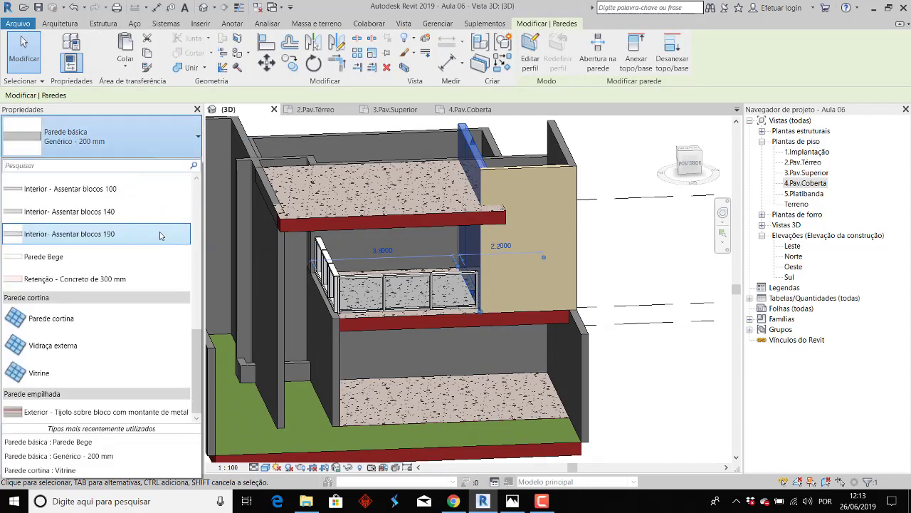
left_click(93, 258)
left_click(638, 244)
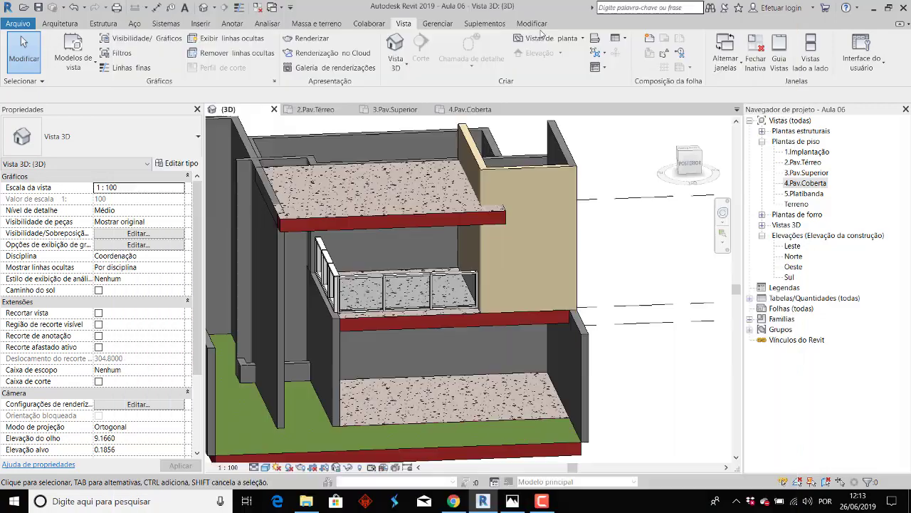
Orbit and zoom the 3D view to review the beige walls.
left_click(532, 23)
middle_click_drag(575, 255, 549, 263, "shift")
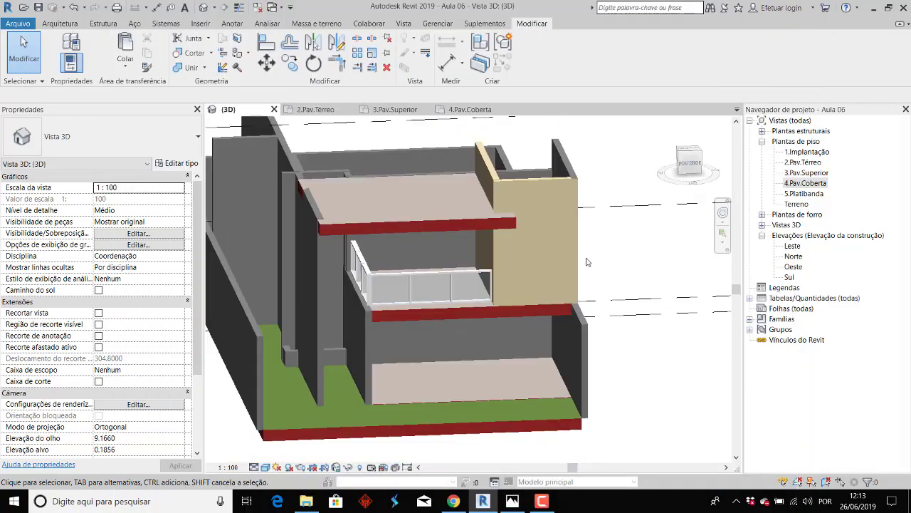
scroll(553, 287, "up", 3)
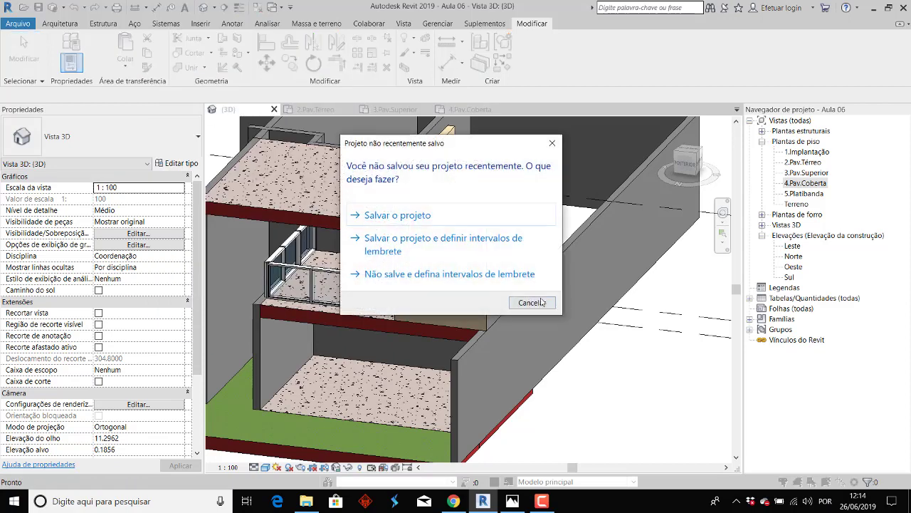
Dismiss the save reminder, copy the beige wall type onto the side wall, then view the reference render.
left_click(541, 302)
left_click(435, 189)
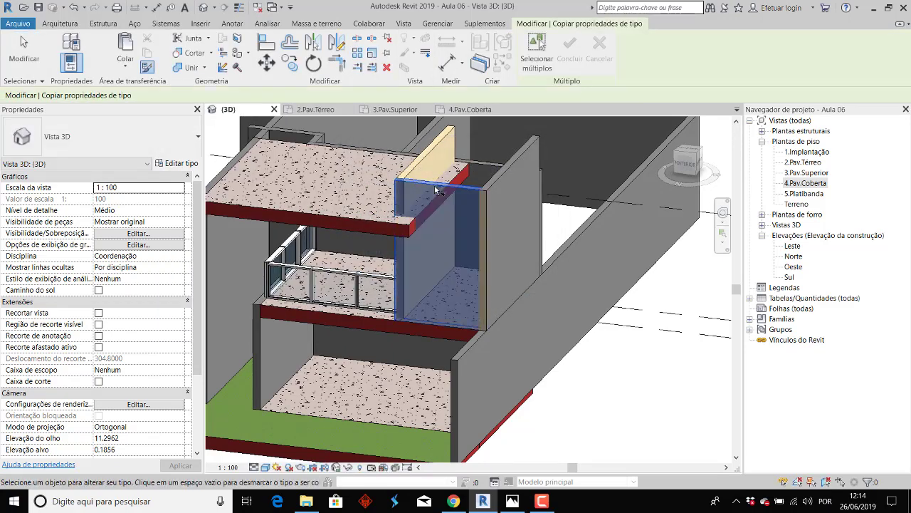
left_click(495, 194)
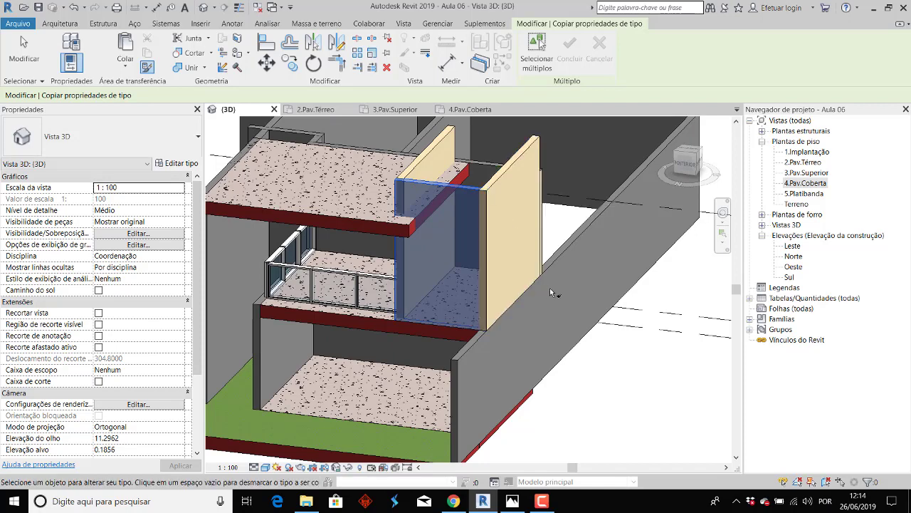
key("Escape")
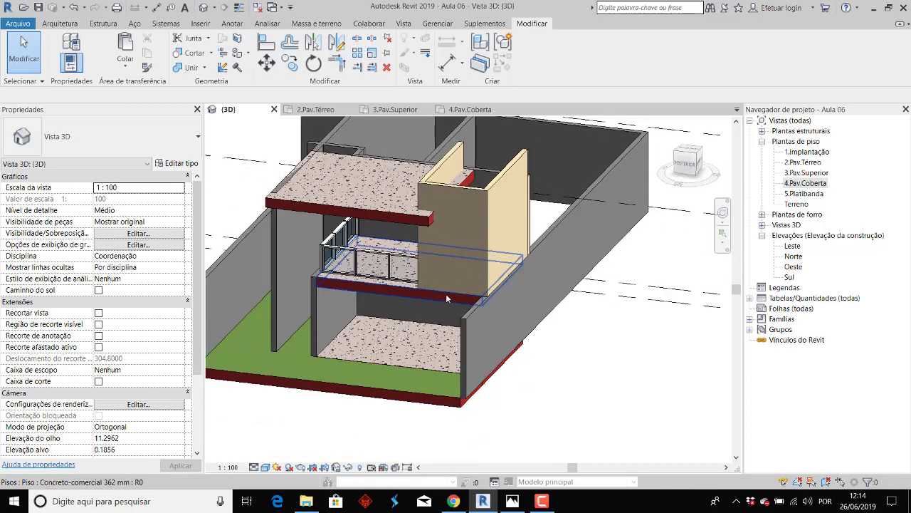
mouse_move(492, 182)
middle_mouse_down("shift")
mouse_move(541, 316)
mouse_move(467, 286)
middle_mouse_up("shift")
key("alt+Tab")
key("alt+Tab")
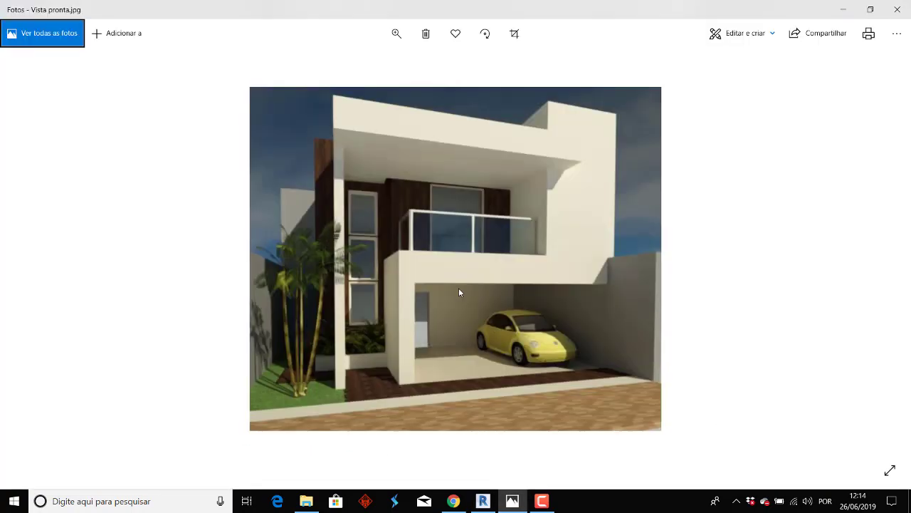
key("alt+Tab")
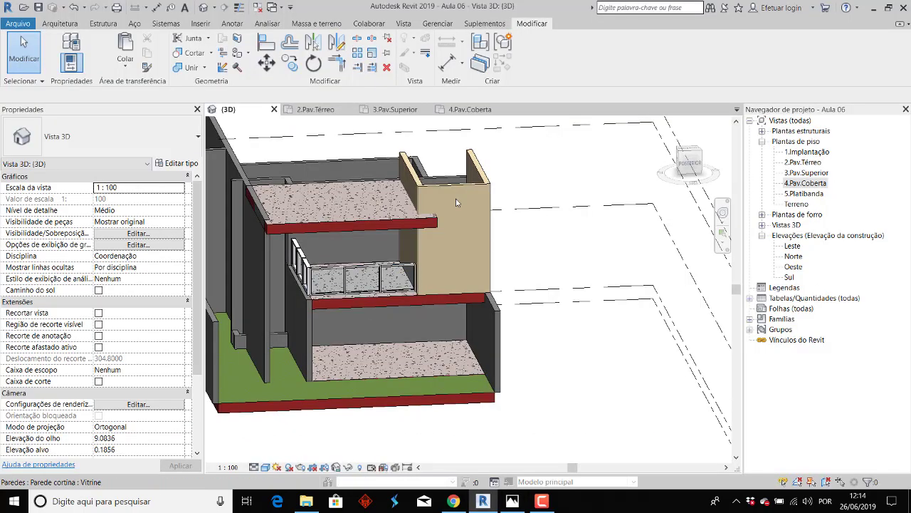
Match the tall left-hand wall's type to the beige Parede Bege wall.
left_click(147, 69)
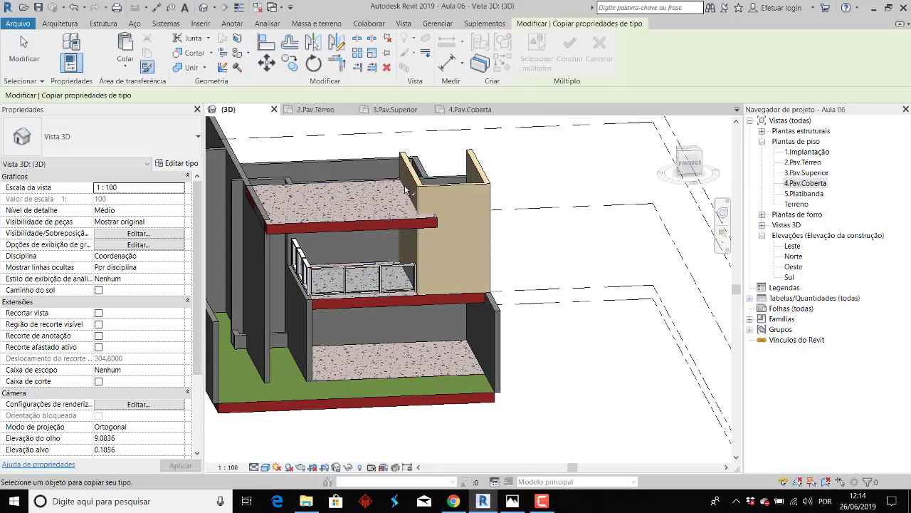
left_click(410, 183)
left_click(267, 262)
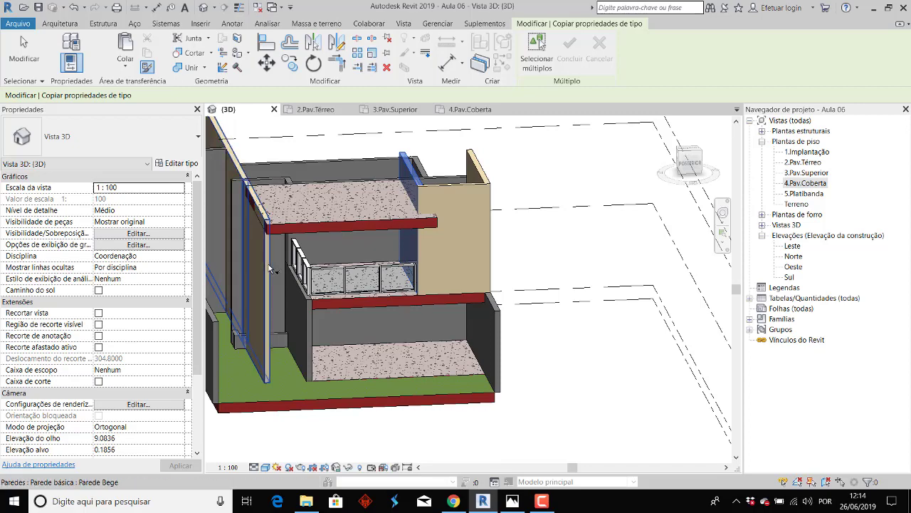
mouse_move(304, 295)
middle_mouse_down("shift")
mouse_move(395, 367)
mouse_move(358, 271)
middle_mouse_up("shift")
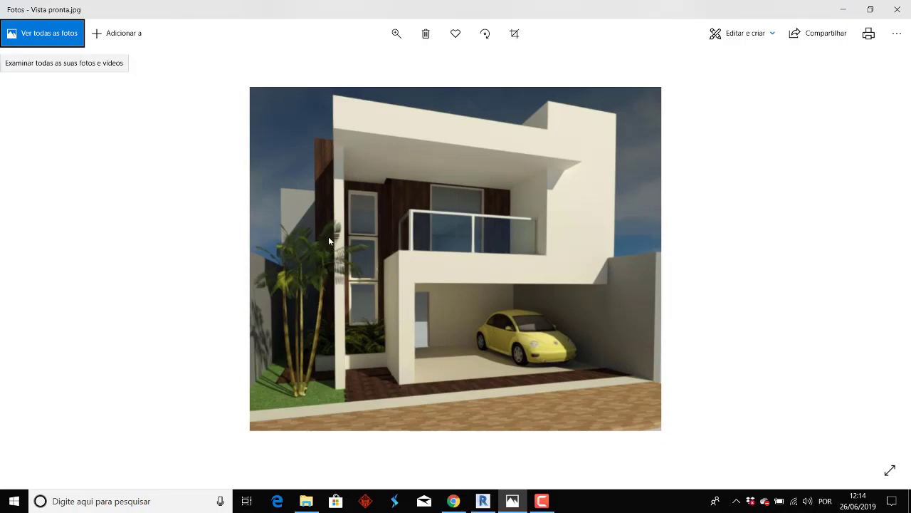
Orbit and zoom around the building to check the beige upper-floor walls.
key("alt+Tab")
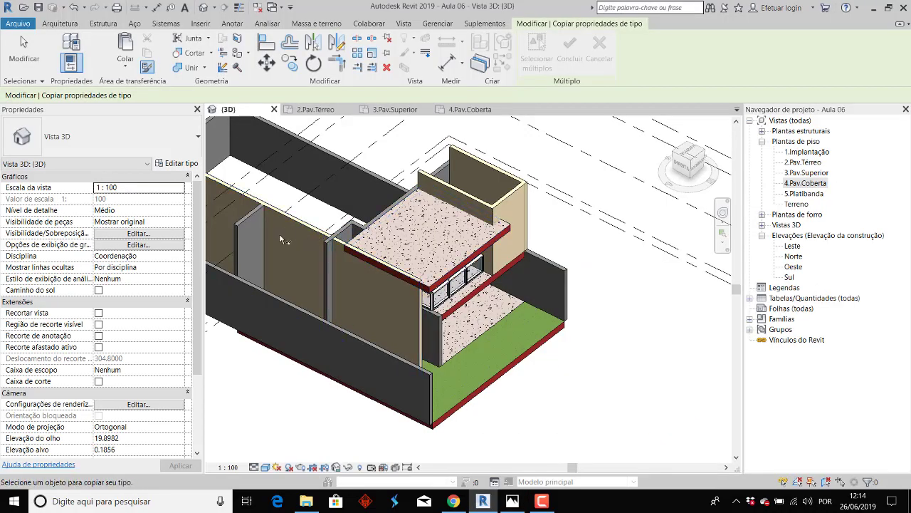
mouse_move(279, 234)
middle_mouse_down("shift")
mouse_move(422, 290)
mouse_move(354, 209)
mouse_move(427, 292)
middle_mouse_up("shift")
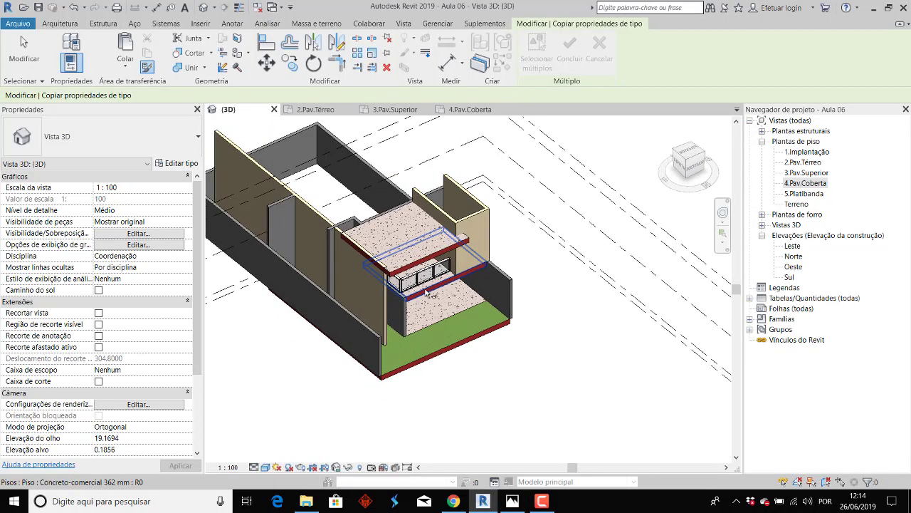
scroll(429, 295, "up", 3)
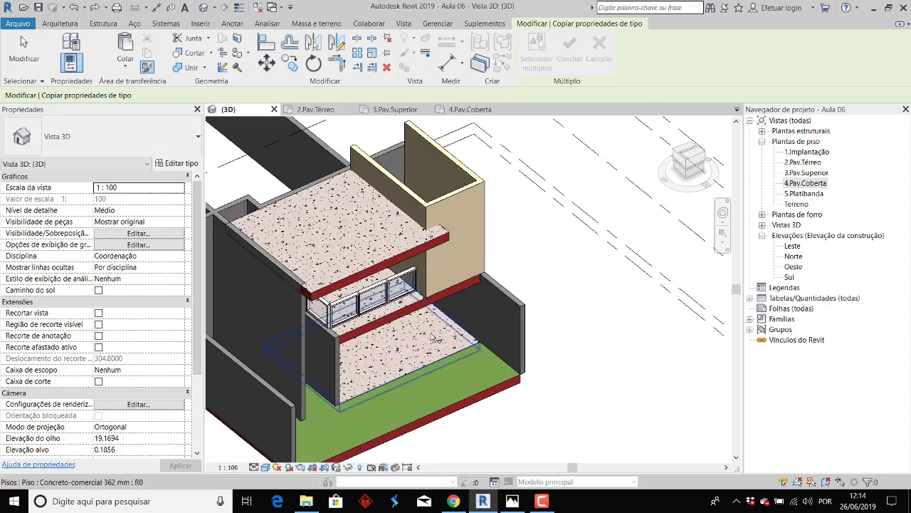
middle_click_drag(498, 313, 600, 349)
scroll(600, 349, "down", 1)
key("Escape")
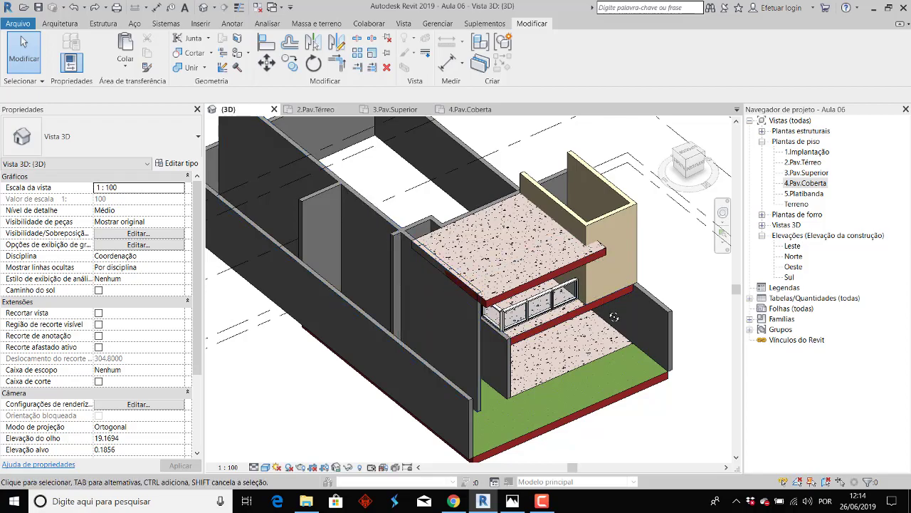
middle_click_drag(602, 245, 607, 238, "shift")
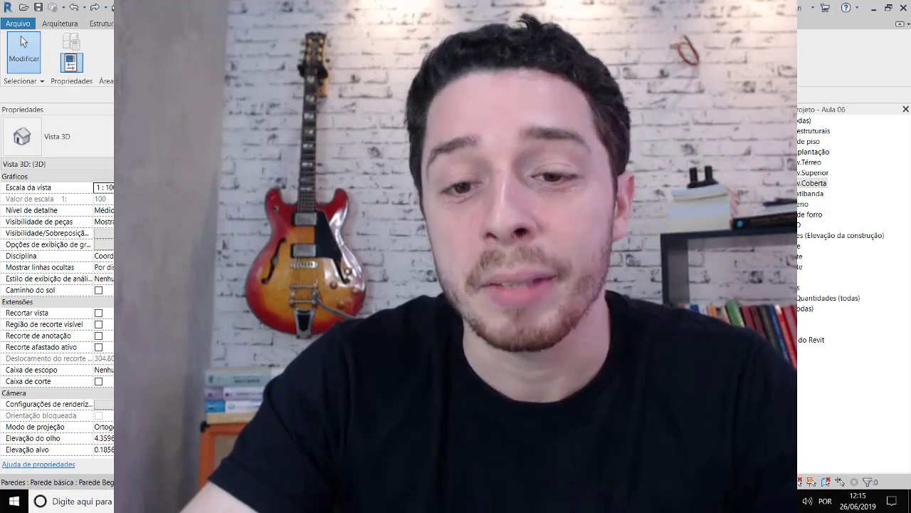
key("alt+Tab")
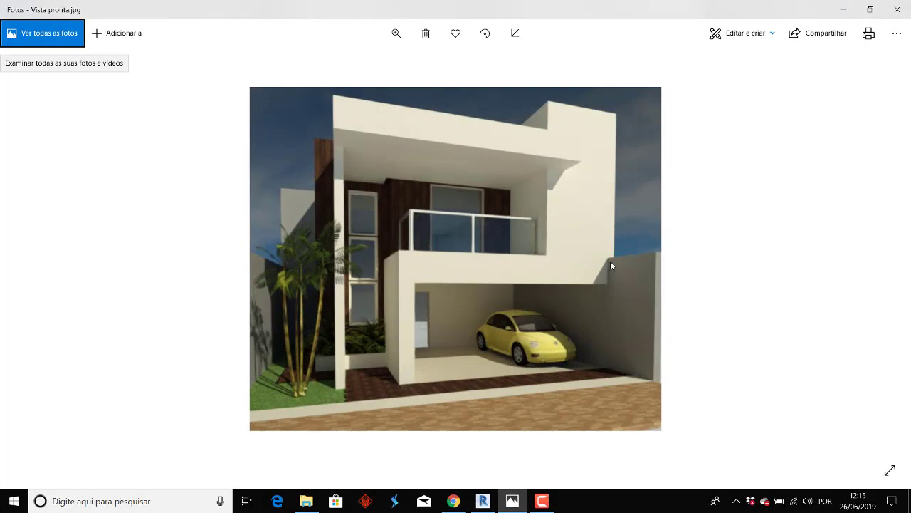
key("alt+Tab")
left_click(589, 279)
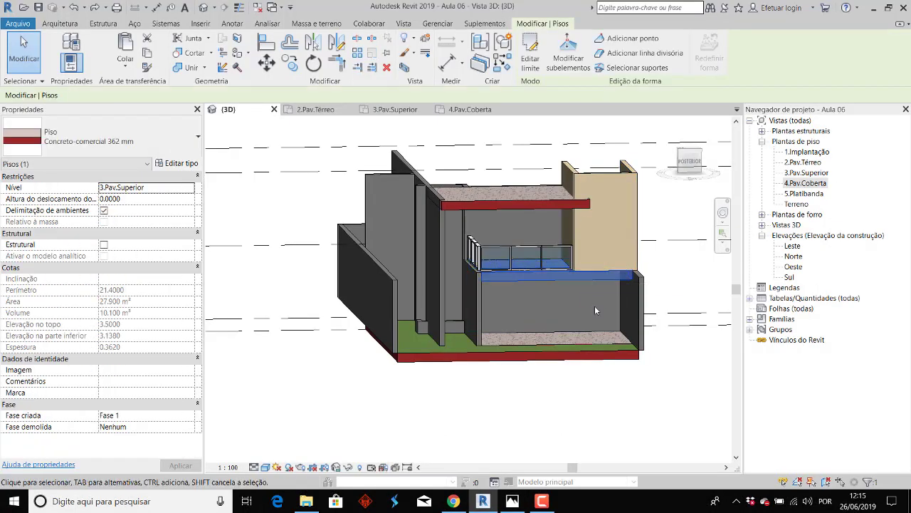
key("Escape")
key("alt+Tab")
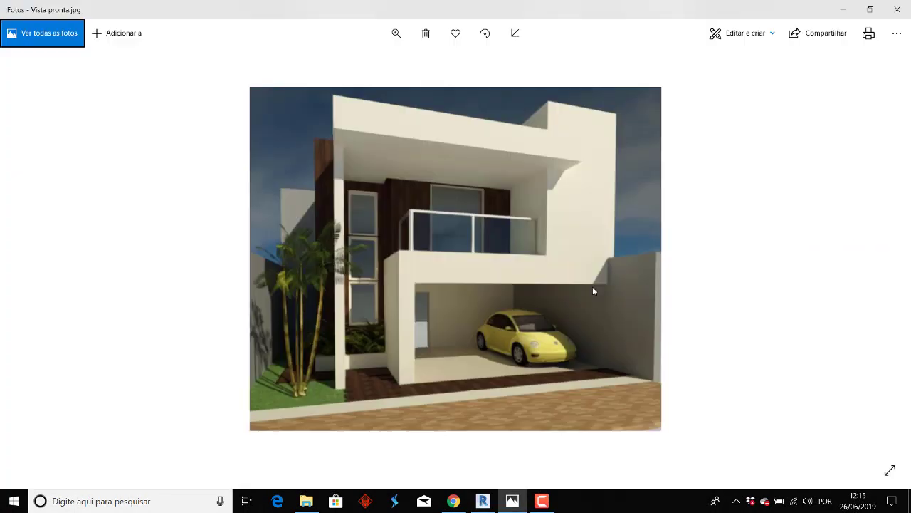
key("alt+Tab")
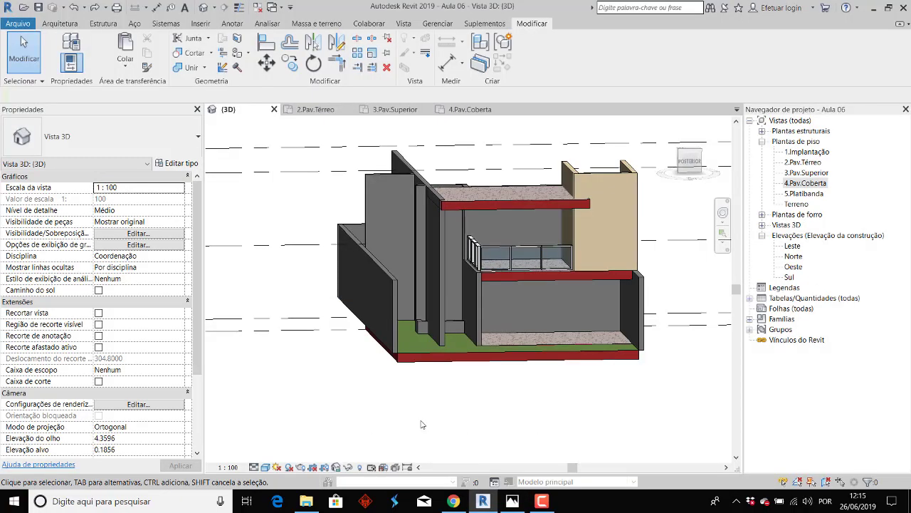